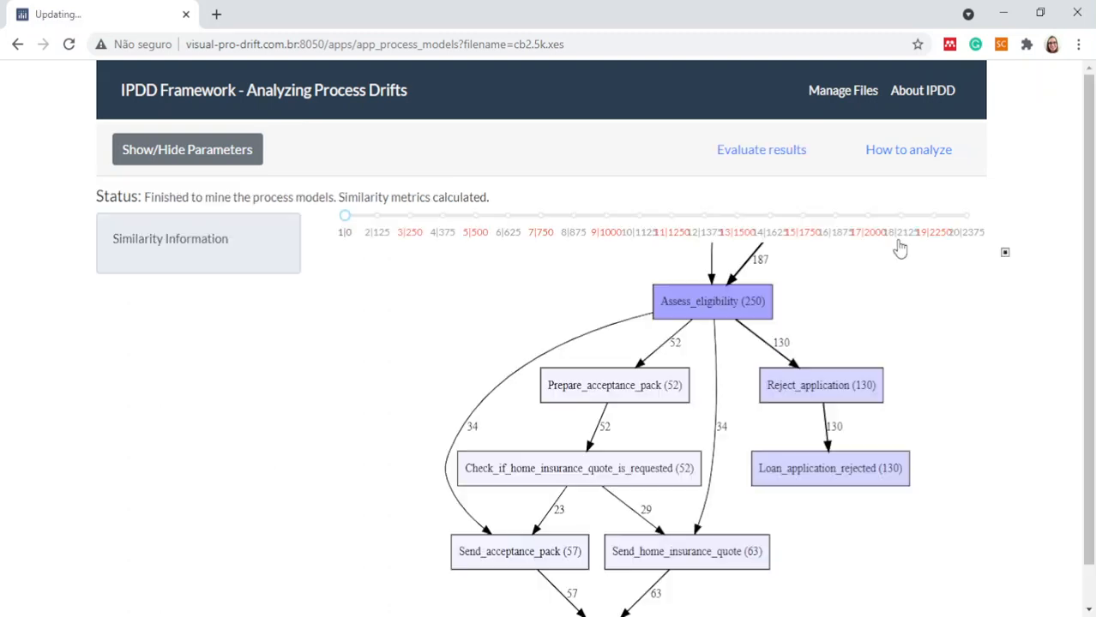
View the cb2.5k.xes process models for windows 2|125, 3|250, 4|375 and 5|500 in turn to compare their similarity information.
{"action": "left_click", "coordinate": [377, 231]}
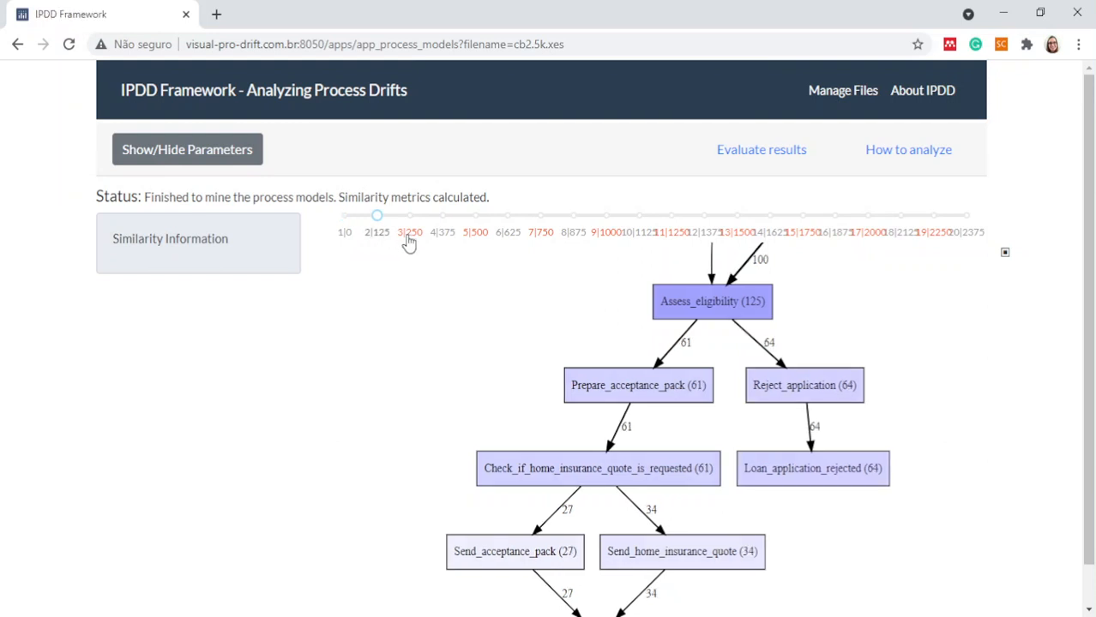
{"action": "left_click", "coordinate": [409, 231]}
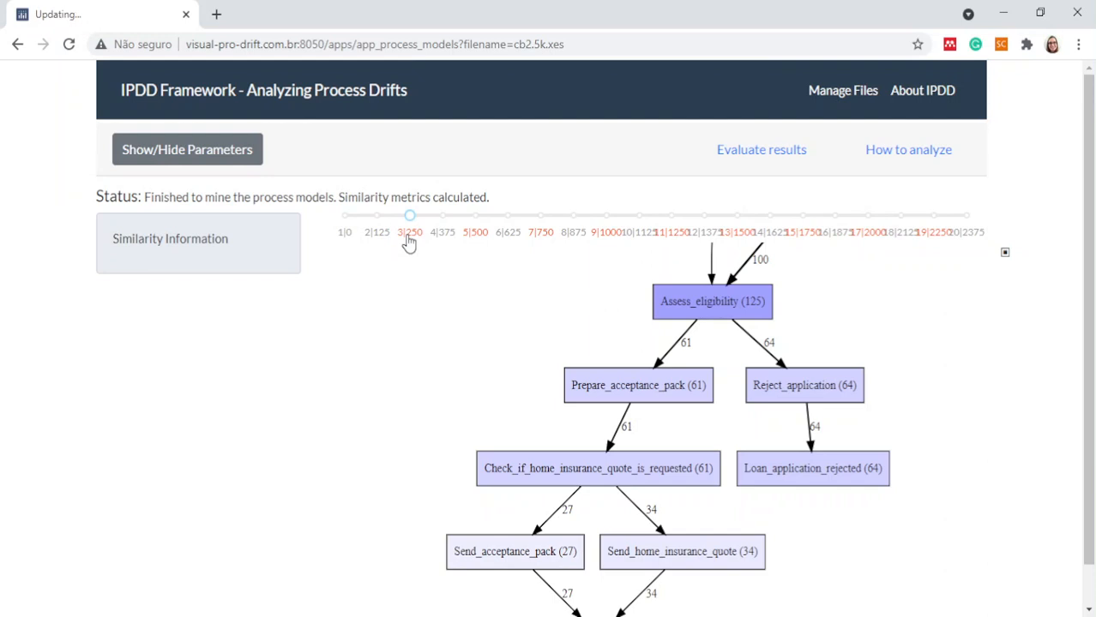
{"action": "left_click", "coordinate": [441, 234]}
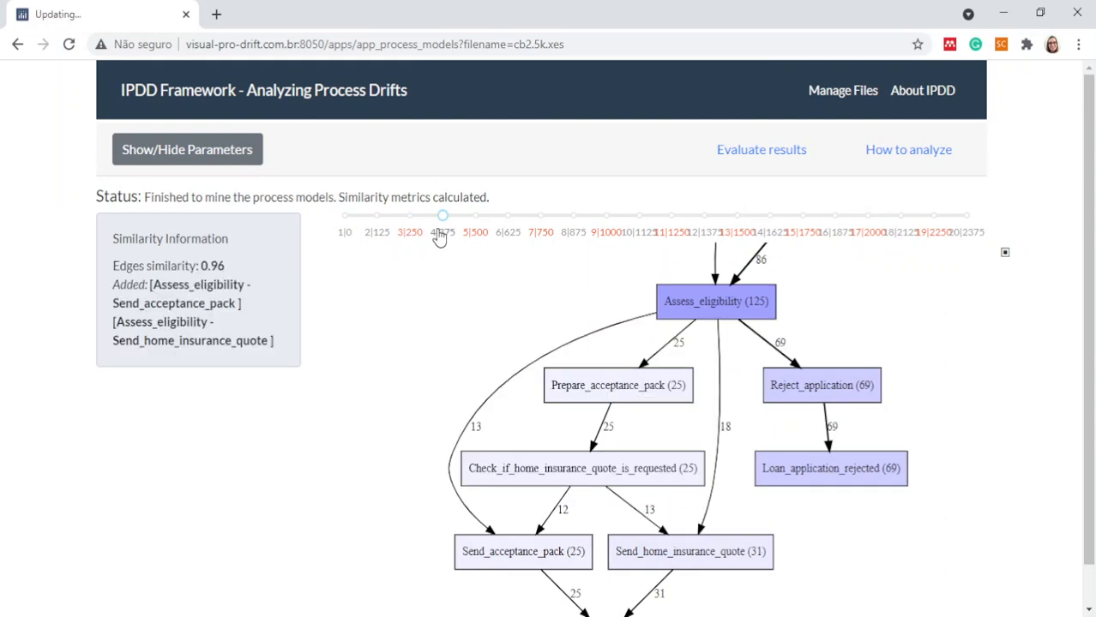
{"action": "left_click", "coordinate": [483, 234]}
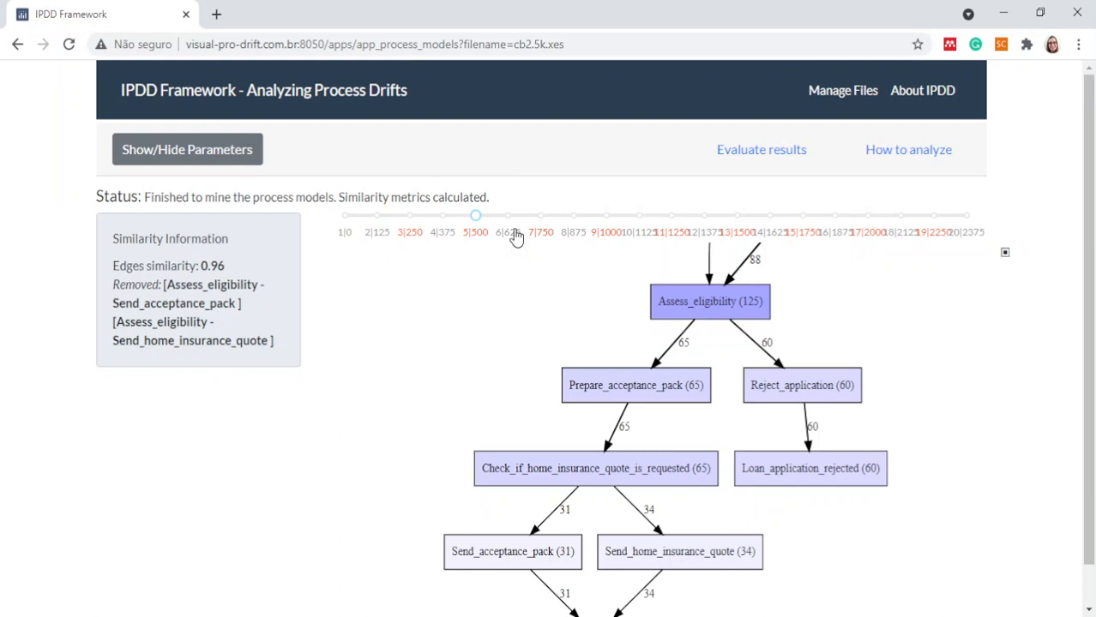
Go to the event log management page and upload rp2.5k.xes from the rp folder in File Explorer.
{"action": "left_click", "coordinate": [833, 94]}
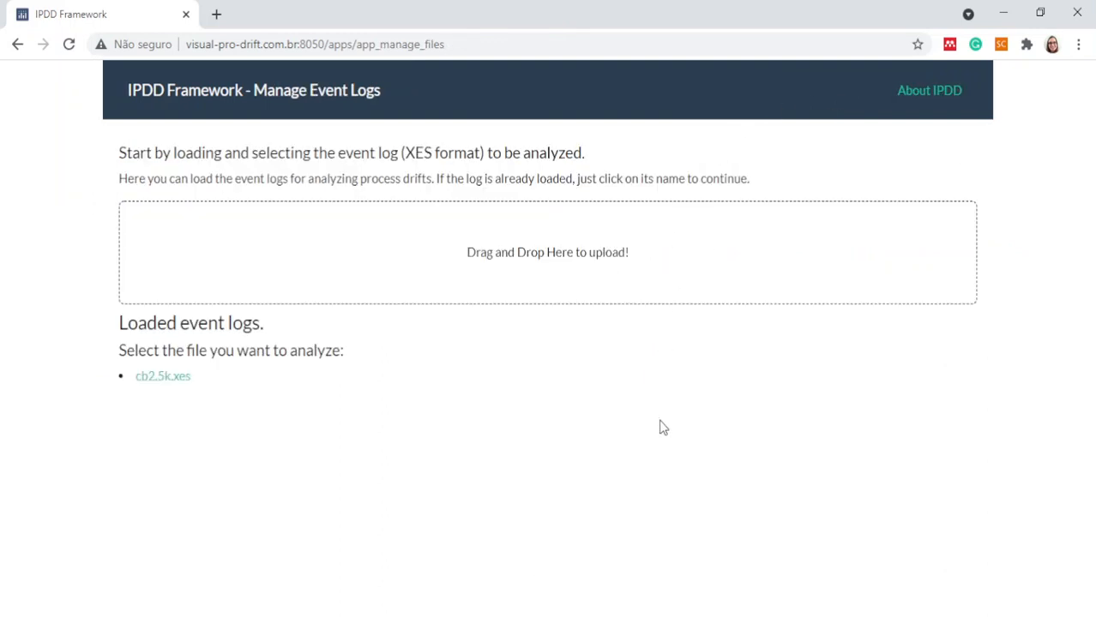
{"action": "key", "text": "alt+Tab"}
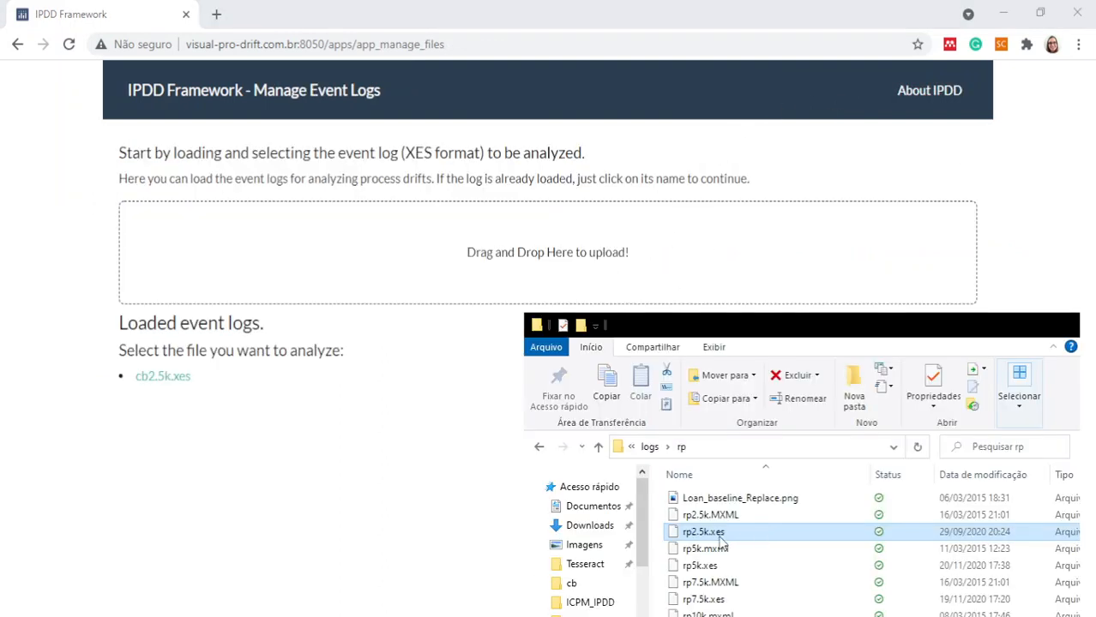
{"action": "left_click_drag", "start_coordinate": [703, 532], "coordinate": [444, 276]}
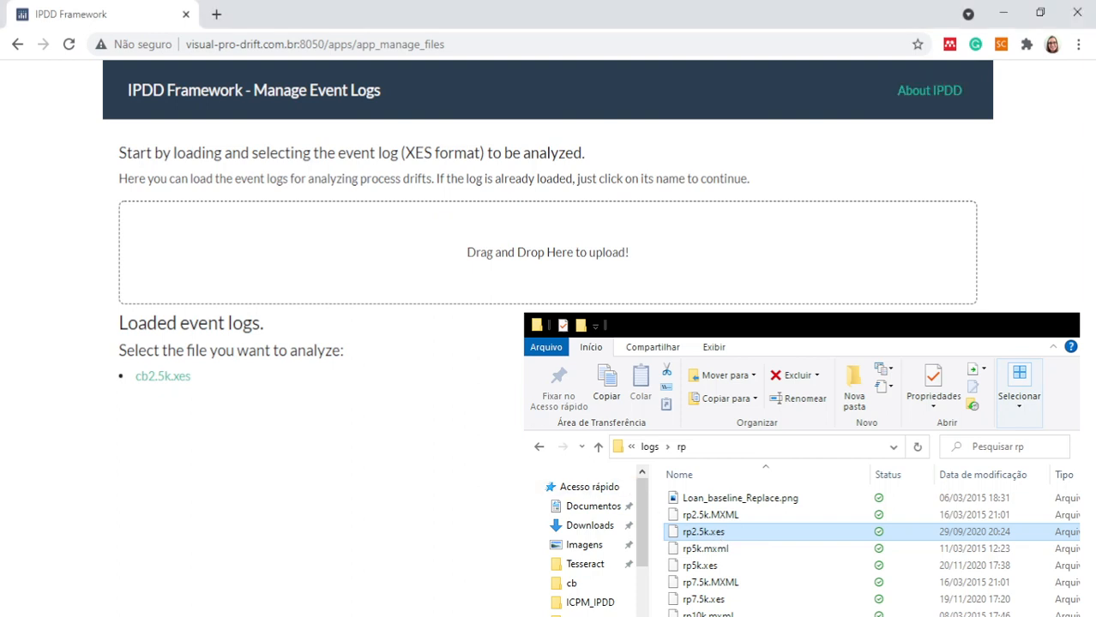
{"action": "left_click", "coordinate": [436, 276]}
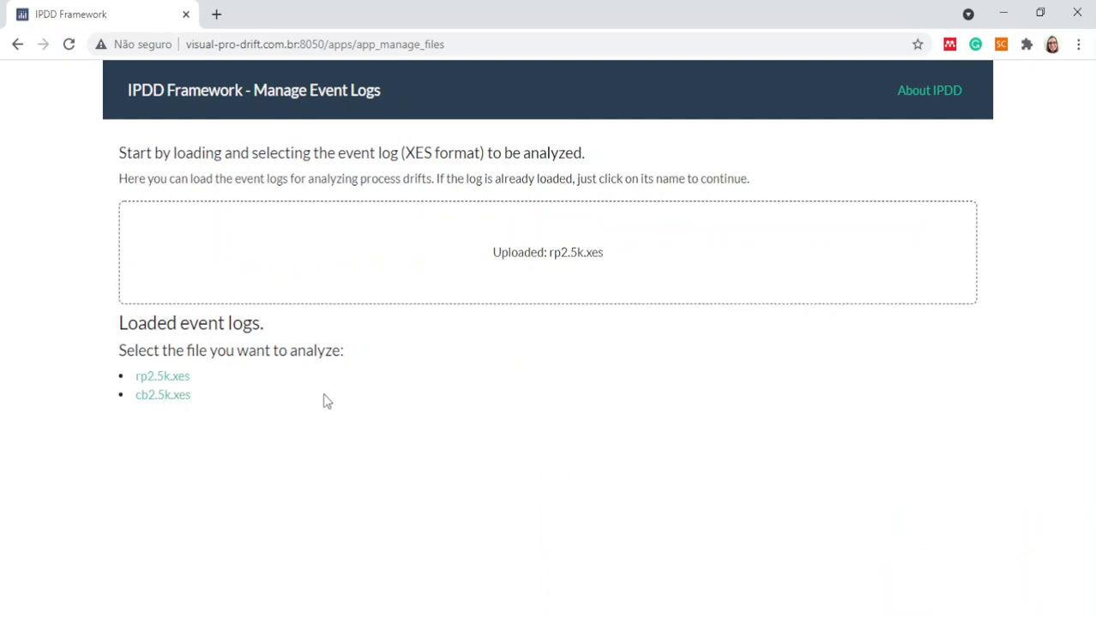
Run the process drift analysis on rp2.5k.xes, read as Stream of Traces and split by Traces with window size 250.
{"action": "left_click", "coordinate": [157, 382]}
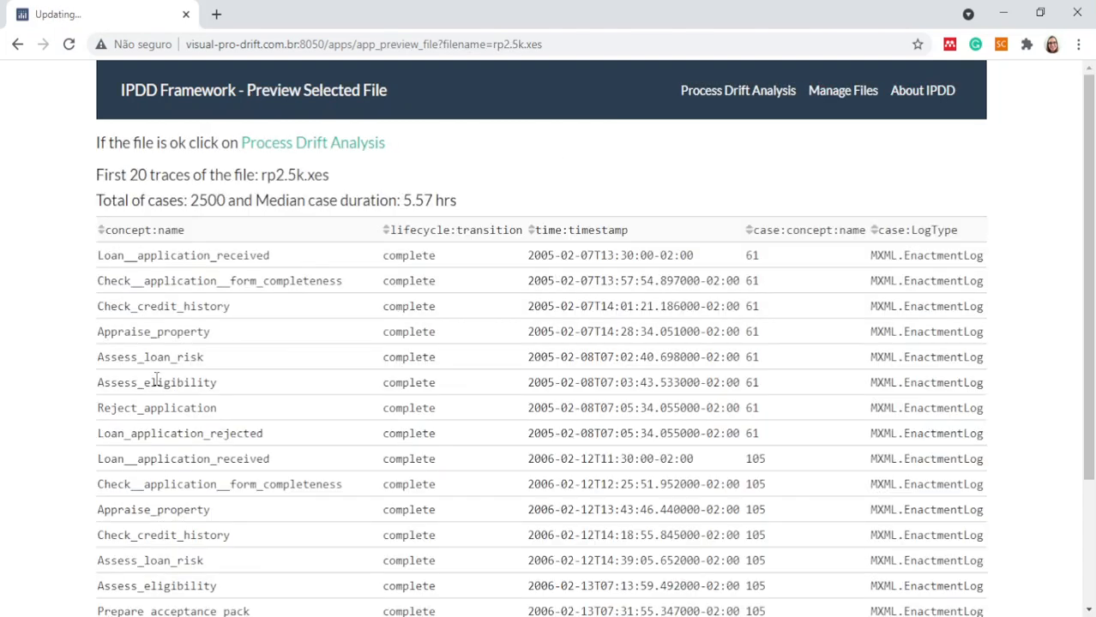
{"action": "left_click", "coordinate": [320, 146]}
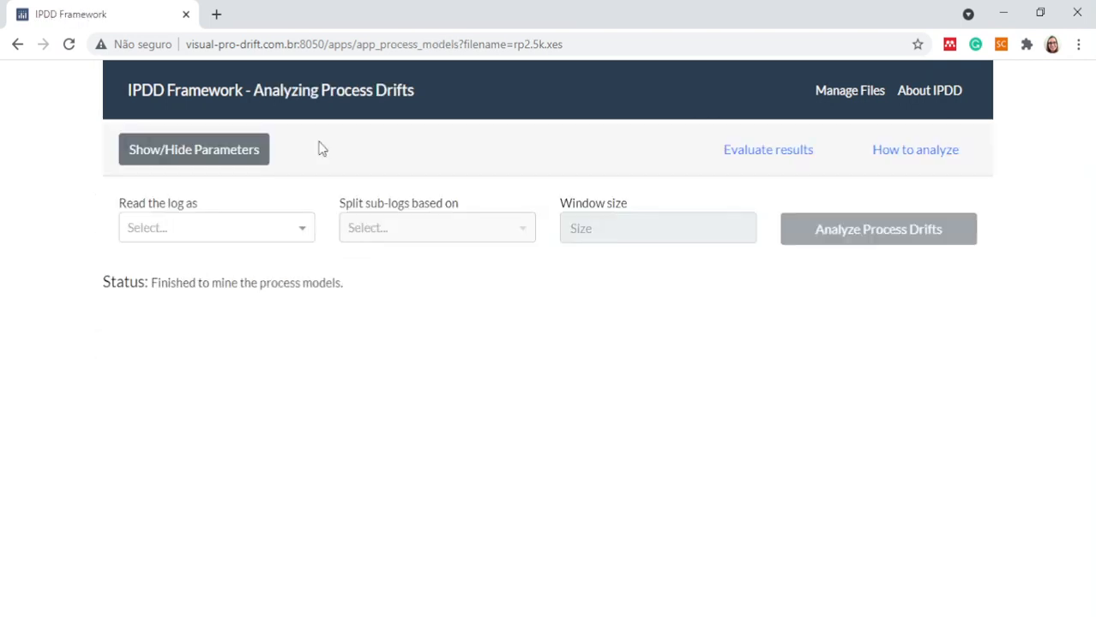
{"action": "left_click", "coordinate": [300, 233]}
{"action": "left_click", "coordinate": [294, 257]}
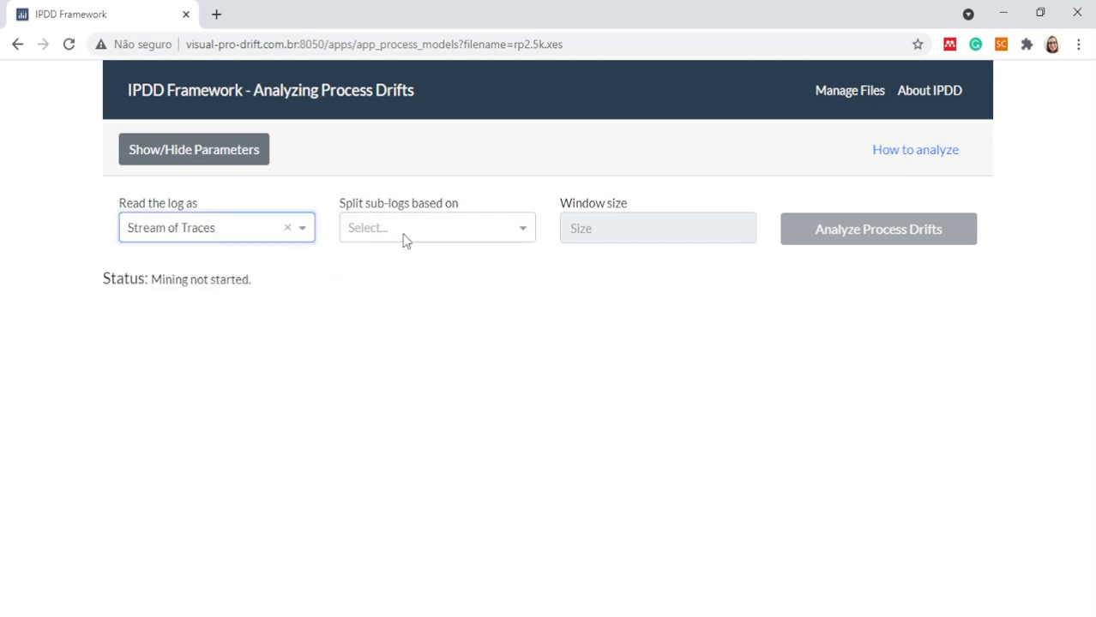
{"action": "left_click", "coordinate": [458, 228]}
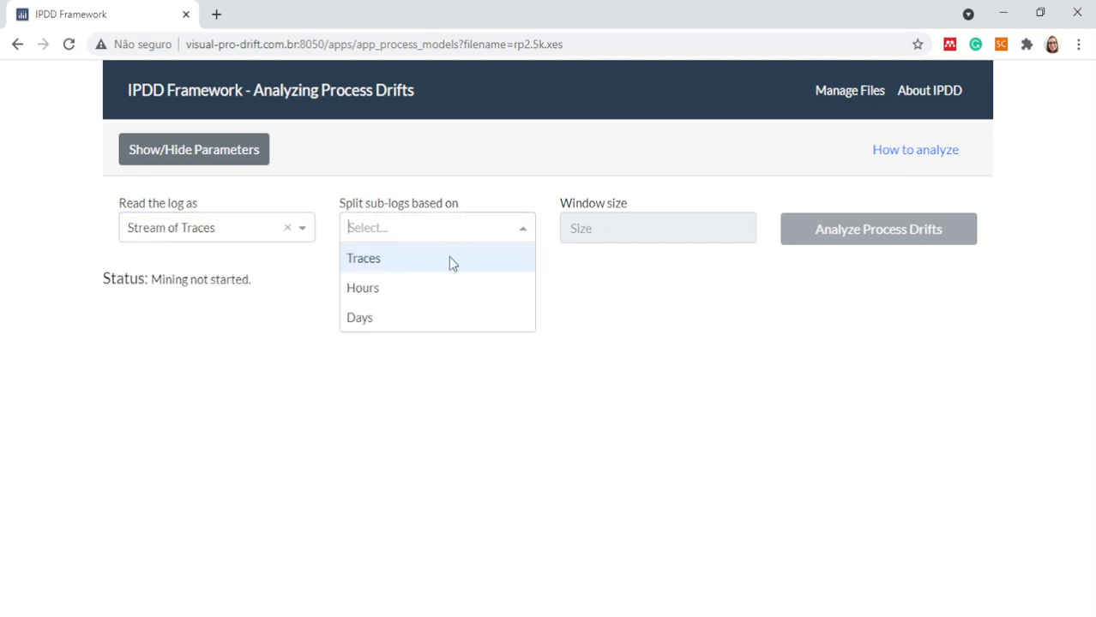
{"action": "left_click", "coordinate": [449, 257]}
{"action": "left_click", "coordinate": [593, 228]}
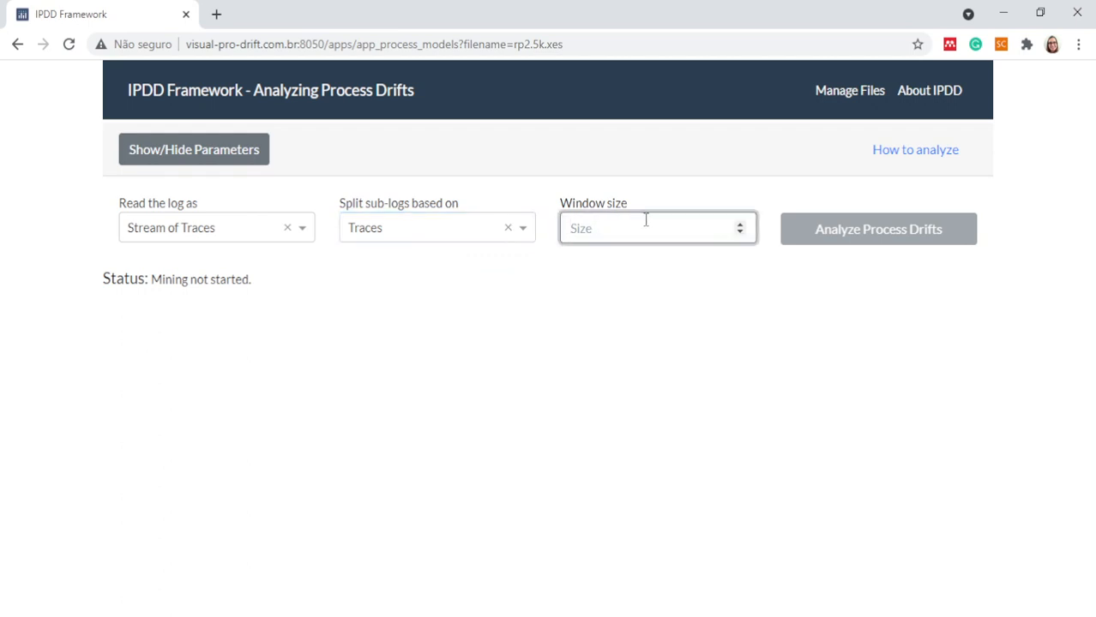
{"action": "type", "text": "250"}
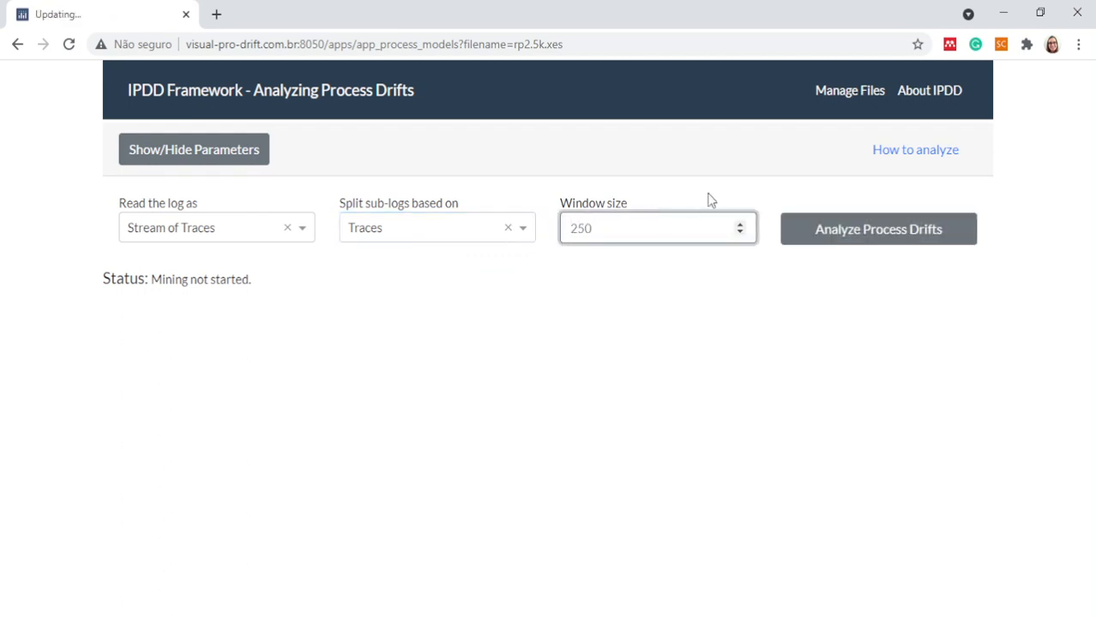
{"action": "left_click", "coordinate": [829, 241]}
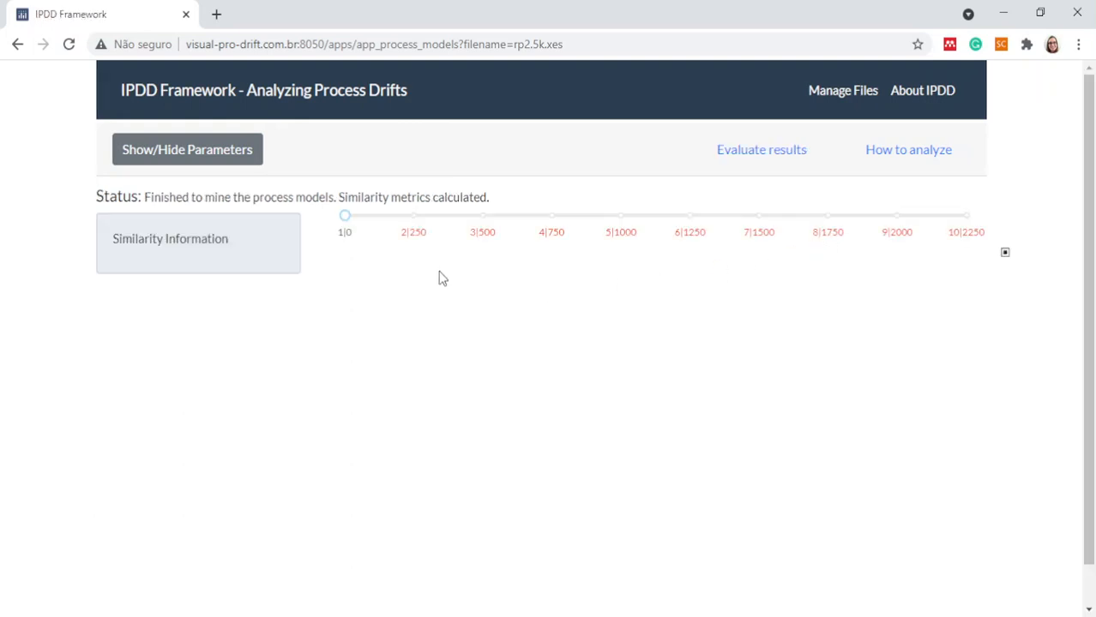
Examine the process models of windows 2|250, 3|500 and 4|750 and the added and removed activities in their similarity information.
{"action": "left_click", "coordinate": [419, 241]}
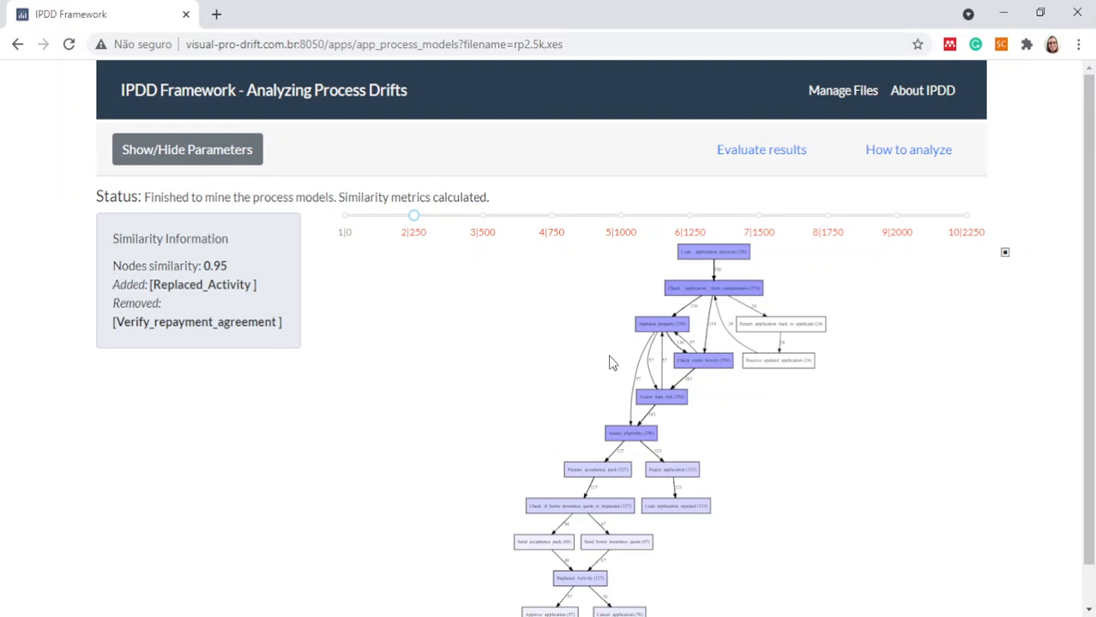
{"action": "scroll", "coordinate": [632, 403], "scroll_direction": "up", "scroll_amount": 5}
{"action": "left_click_drag", "start_coordinate": [634, 440], "coordinate": [782, 201]}
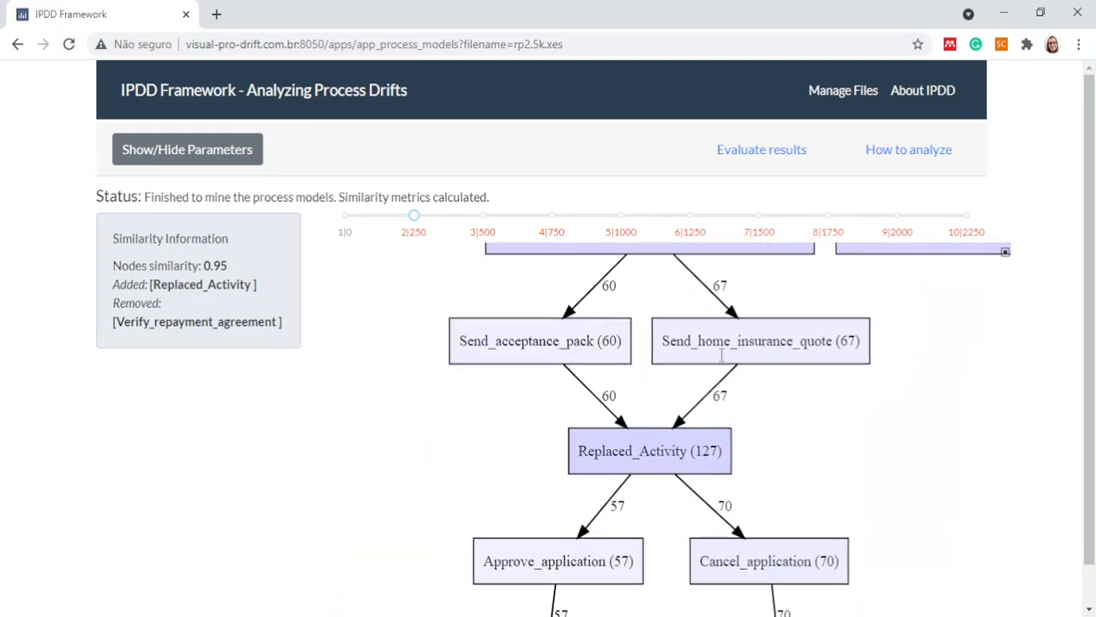
{"action": "left_click", "coordinate": [473, 239]}
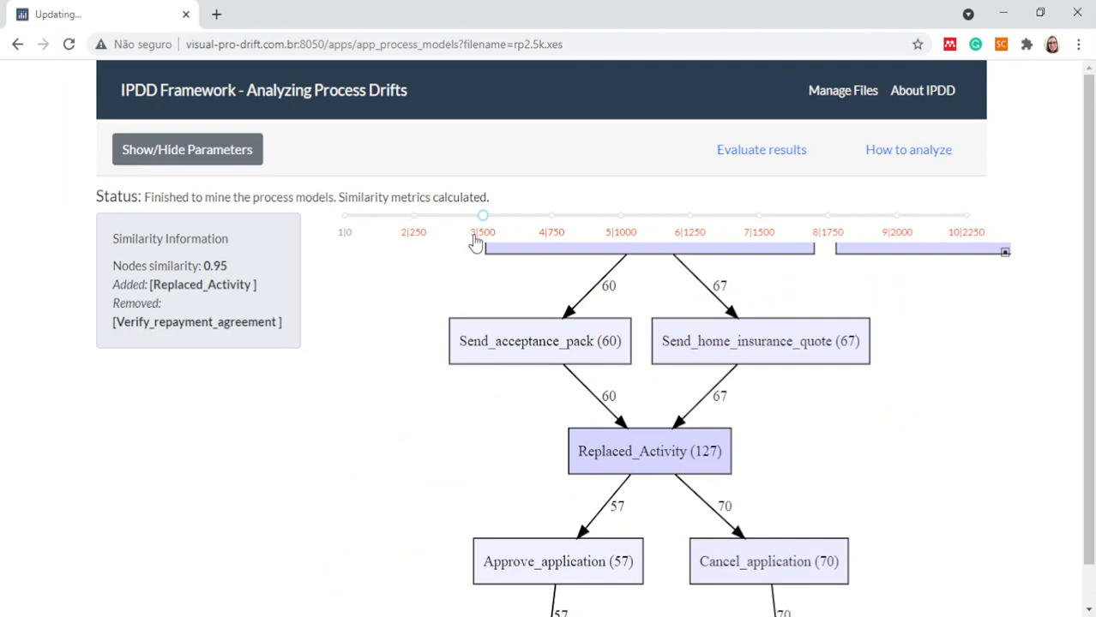
{"action": "left_click", "coordinate": [553, 238]}
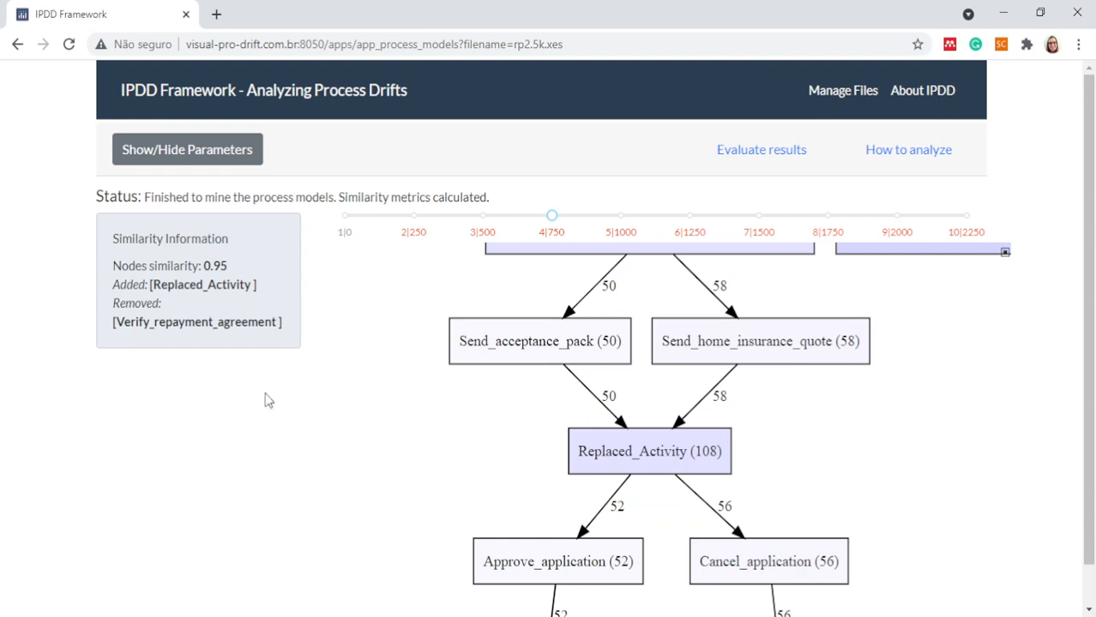
{"action": "left_click_drag", "start_coordinate": [150, 285], "coordinate": [290, 287]}
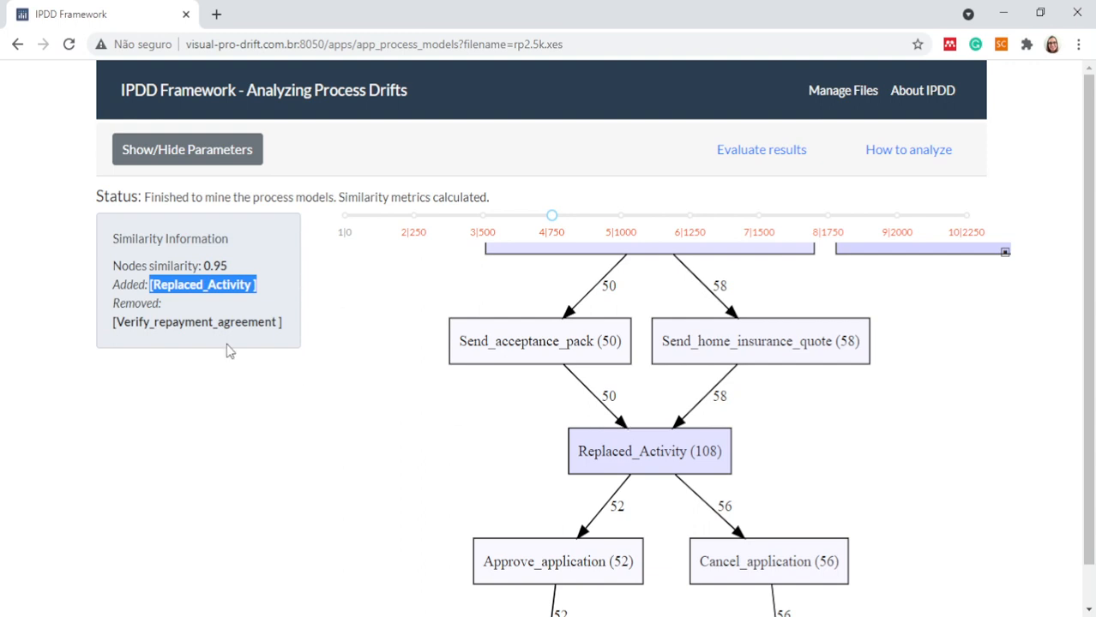
{"action": "left_click_drag", "start_coordinate": [117, 321], "coordinate": [298, 324]}
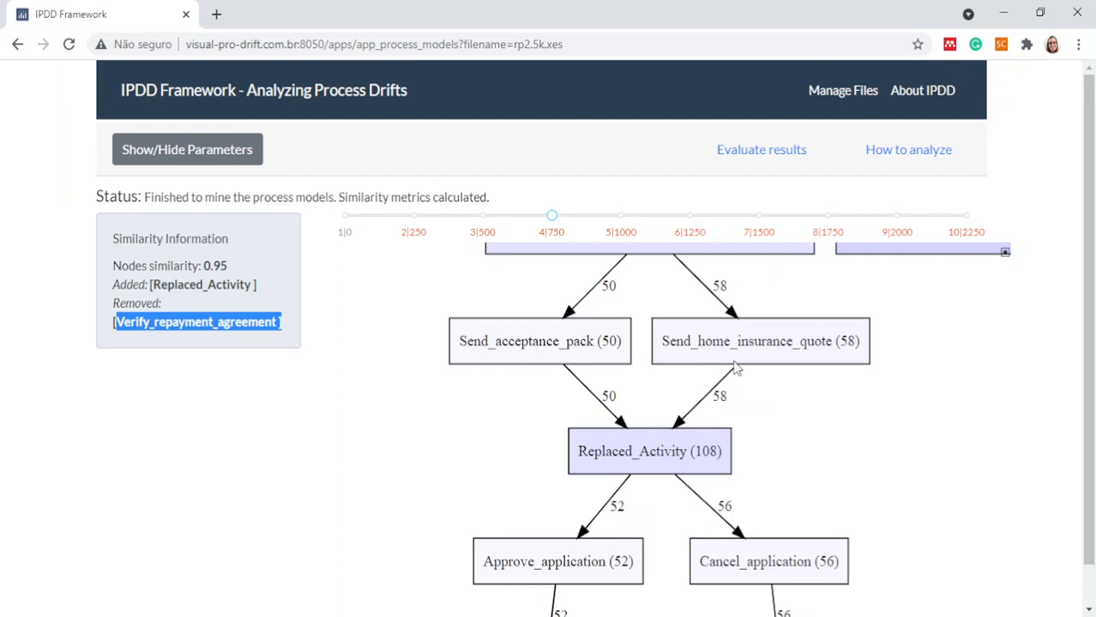
{"action": "left_click", "coordinate": [792, 165]}
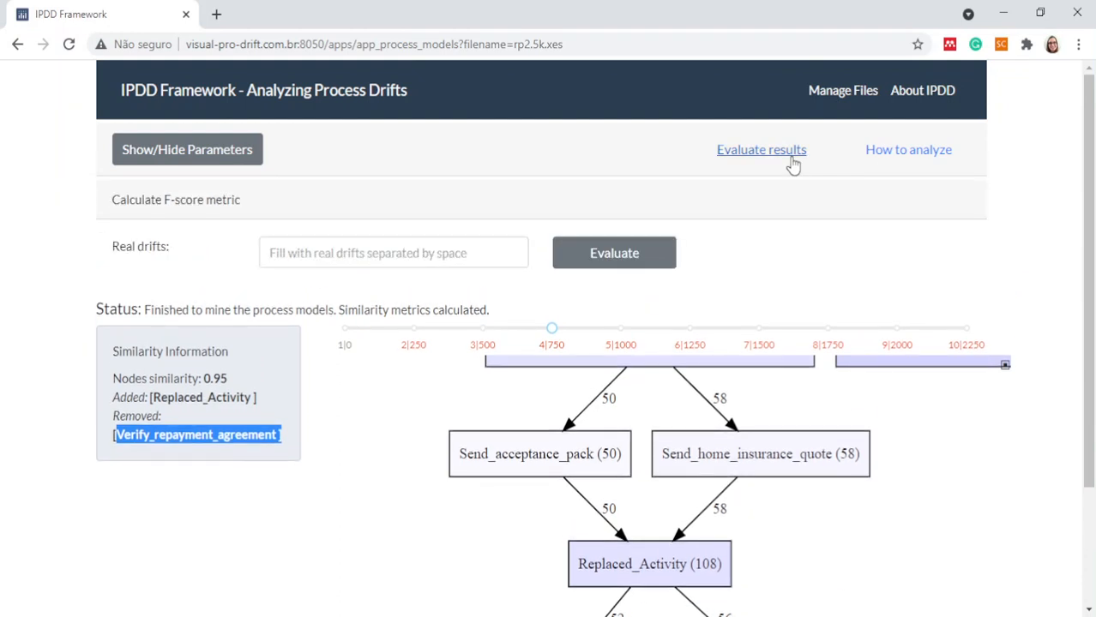
{"action": "left_click", "coordinate": [284, 251]}
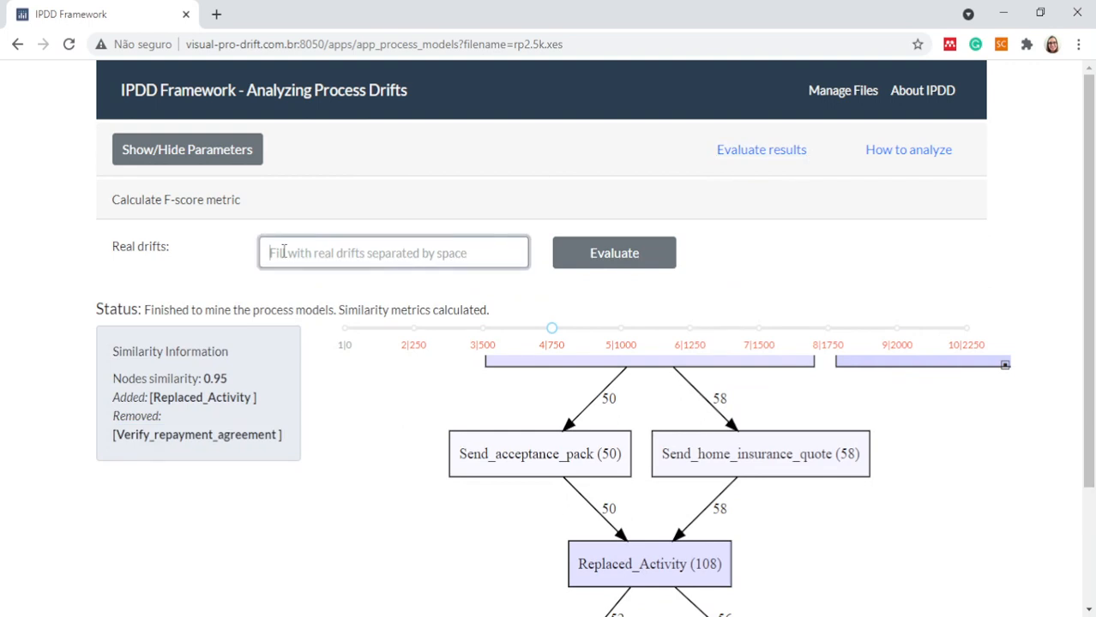
{"action": "key", "text": "ctrl+v"}
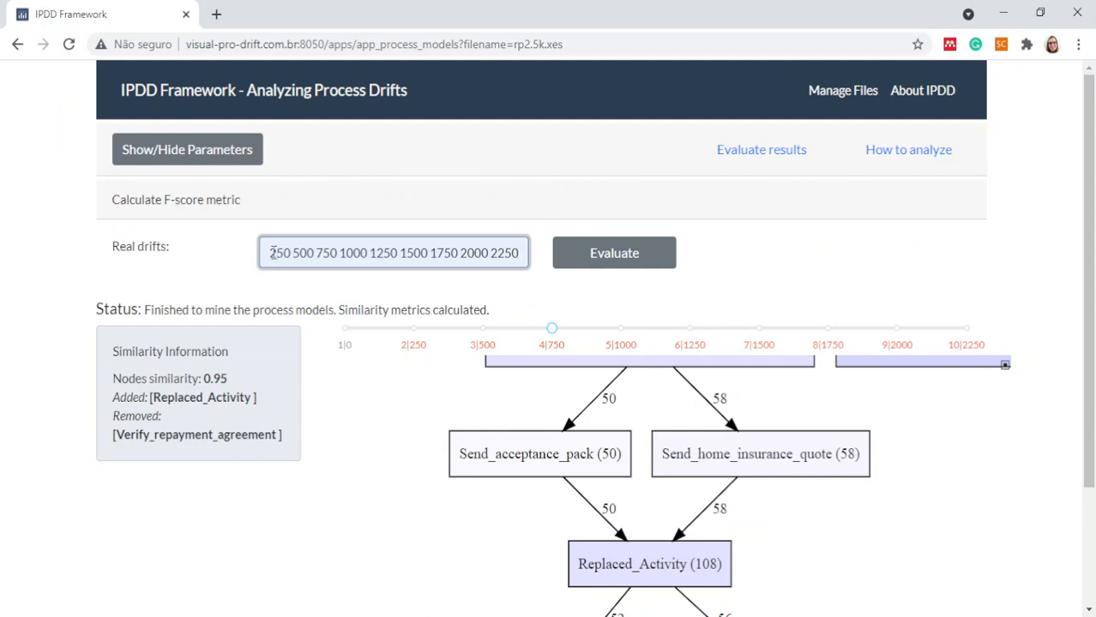
{"action": "left_click_drag", "start_coordinate": [270, 253], "coordinate": [531, 249]}
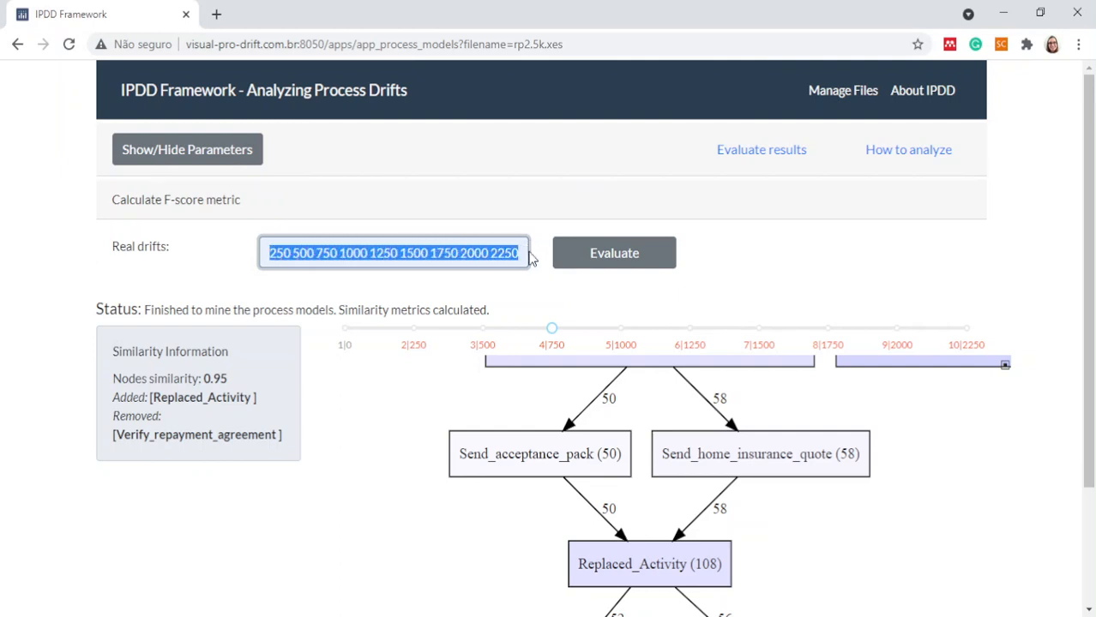
{"action": "left_click", "coordinate": [473, 253]}
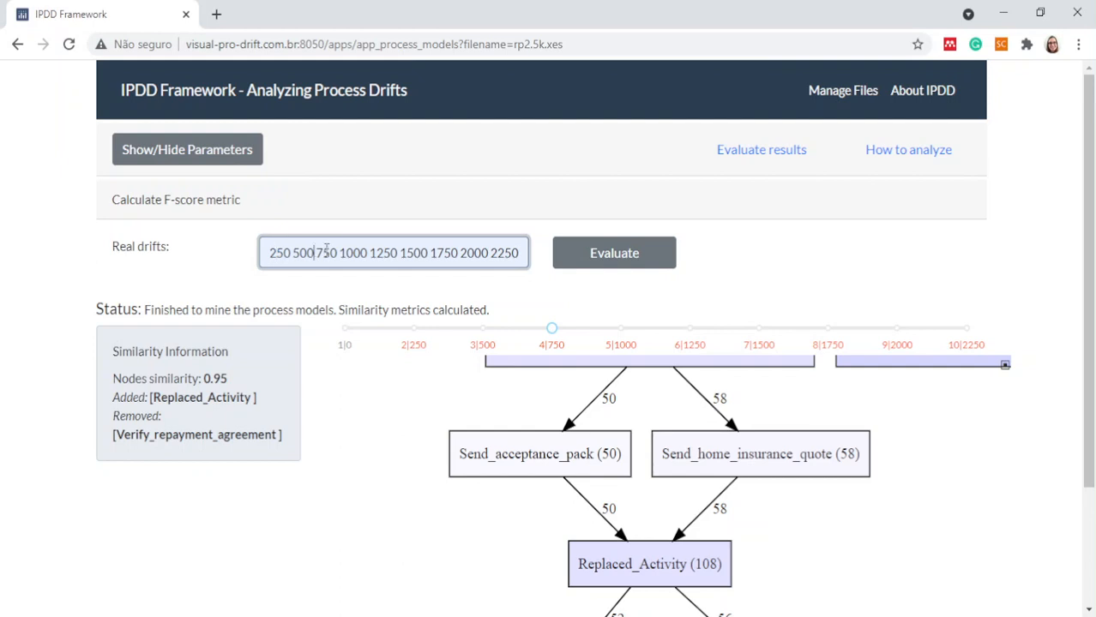
{"action": "left_click", "coordinate": [776, 386]}
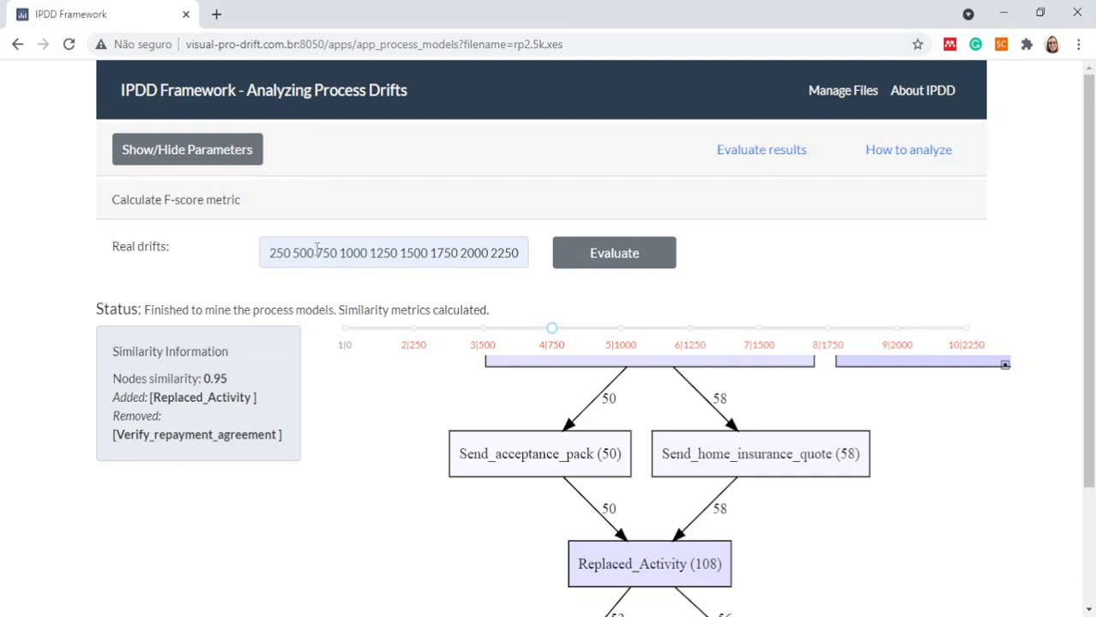
{"action": "left_click_drag", "start_coordinate": [268, 253], "coordinate": [522, 258]}
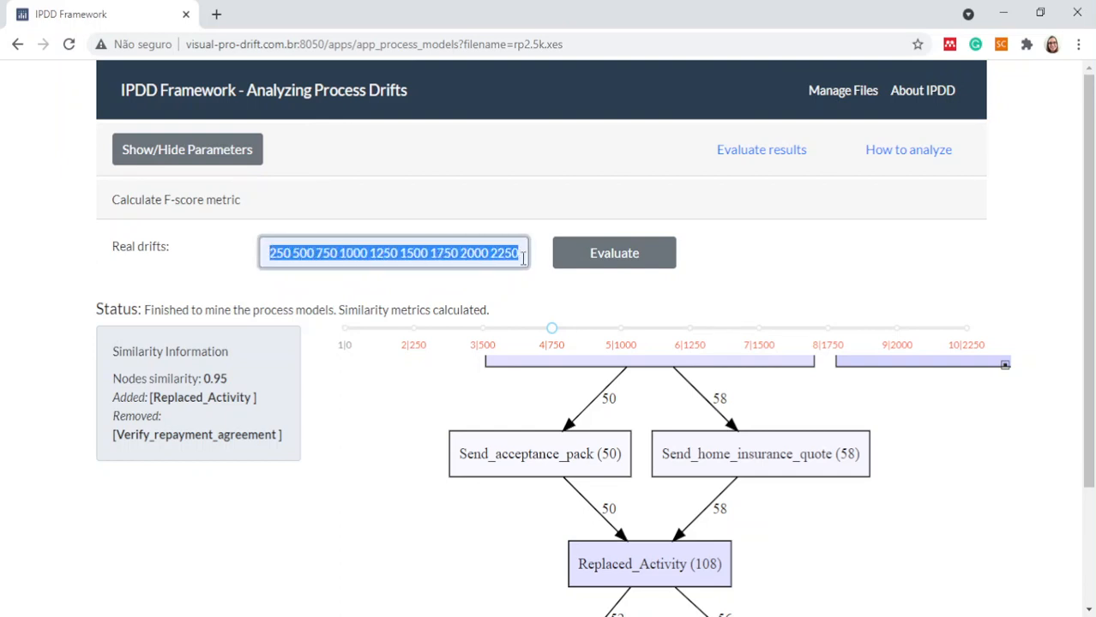
{"action": "left_click", "coordinate": [591, 264]}
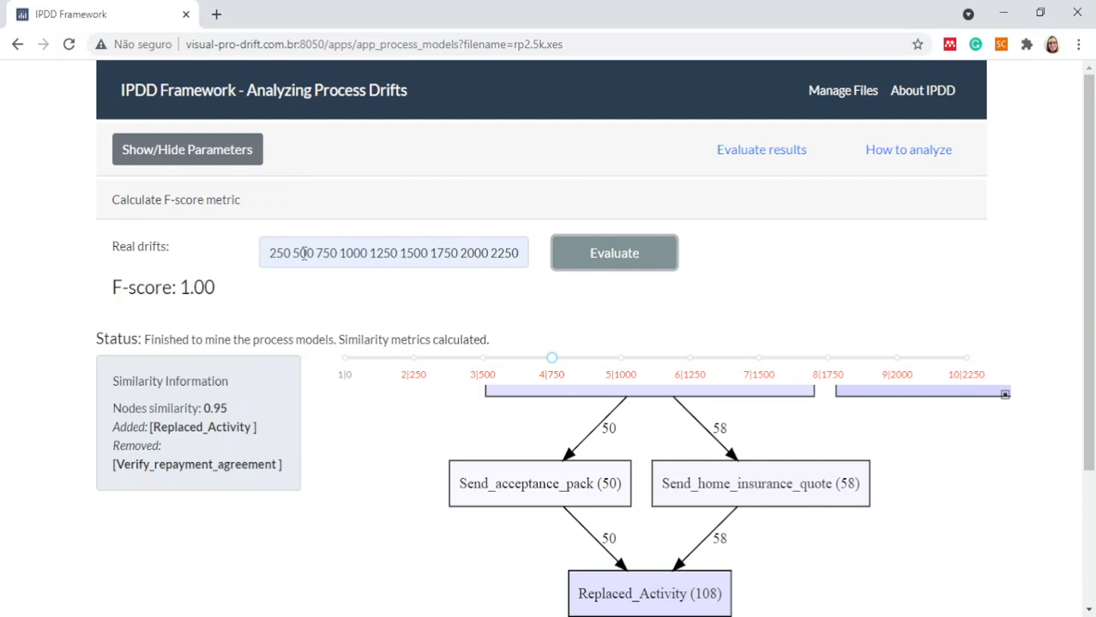
Remove 2250 from the real drifts, recalculate the F-score and close the evaluation section.
{"action": "left_click_drag", "start_coordinate": [488, 251], "coordinate": [576, 260]}
{"action": "left_click", "coordinate": [497, 255]}
{"action": "key", "text": "BackSpace"}
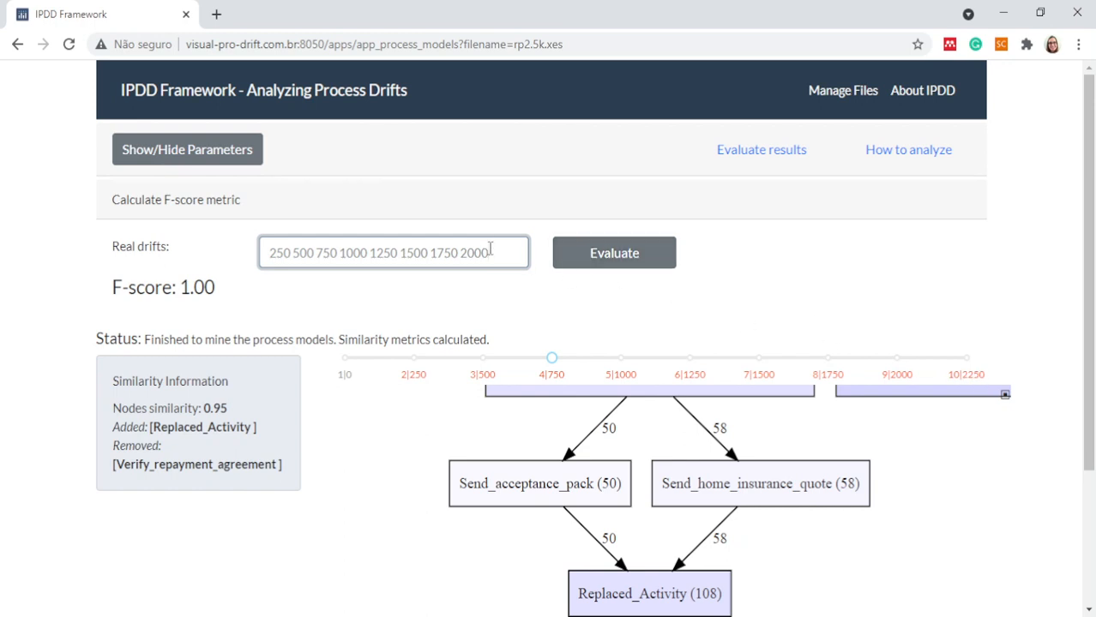
{"action": "left_click", "coordinate": [591, 264]}
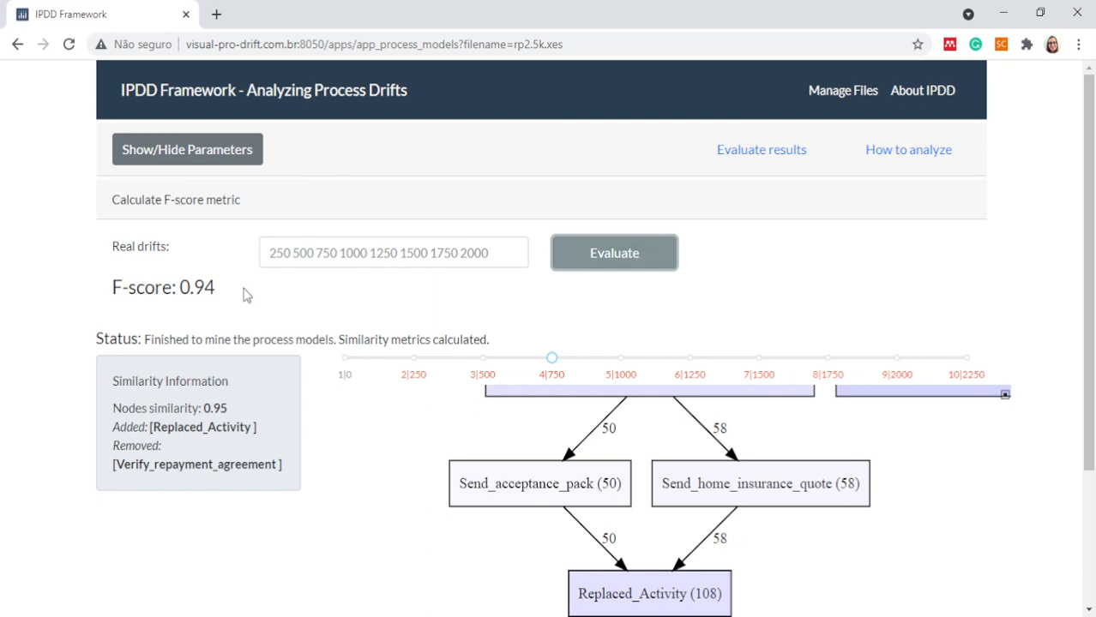
{"action": "left_click", "coordinate": [761, 150]}
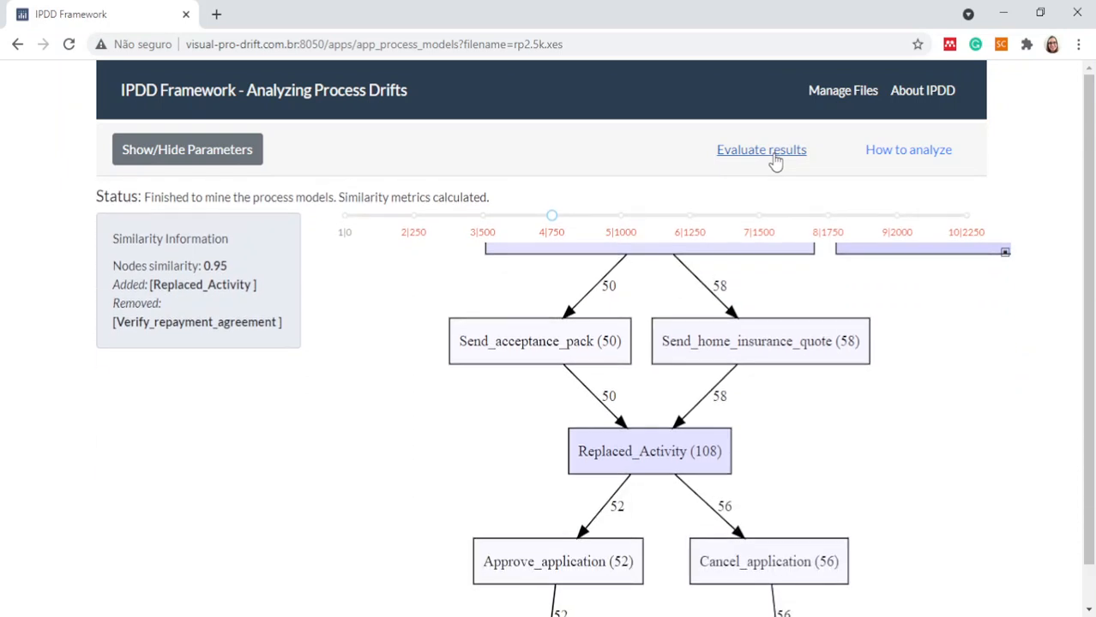
Rerun the drift analysis with window size 125 and show the process model of window 2|125.
{"action": "left_click", "coordinate": [226, 153]}
{"action": "double_click", "coordinate": [615, 238]}
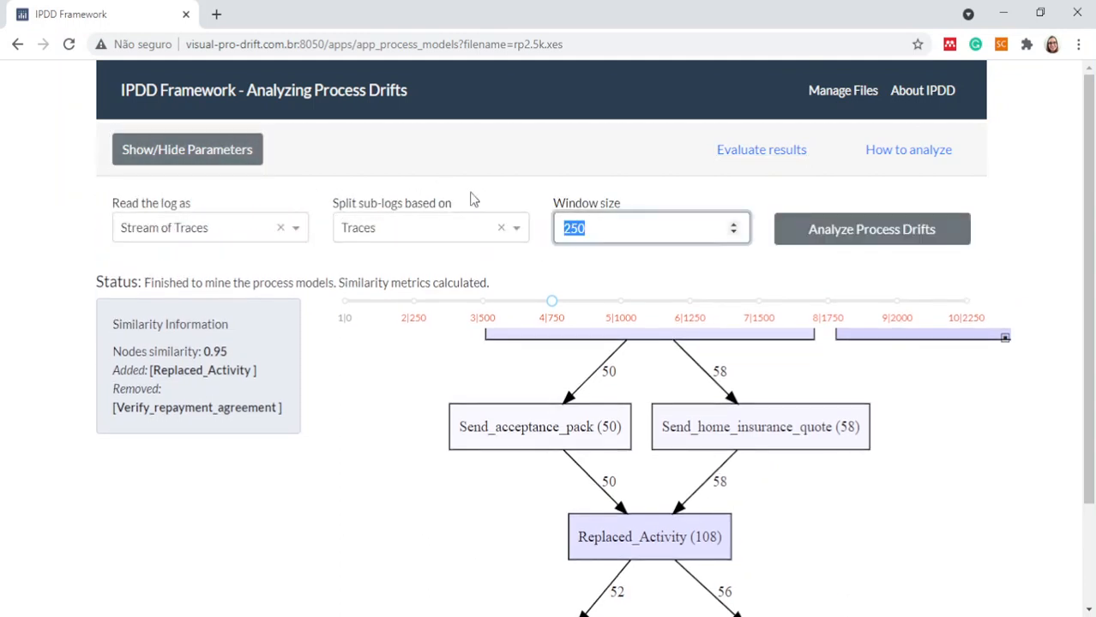
{"action": "type", "text": "125"}
{"action": "left_click", "coordinate": [844, 239]}
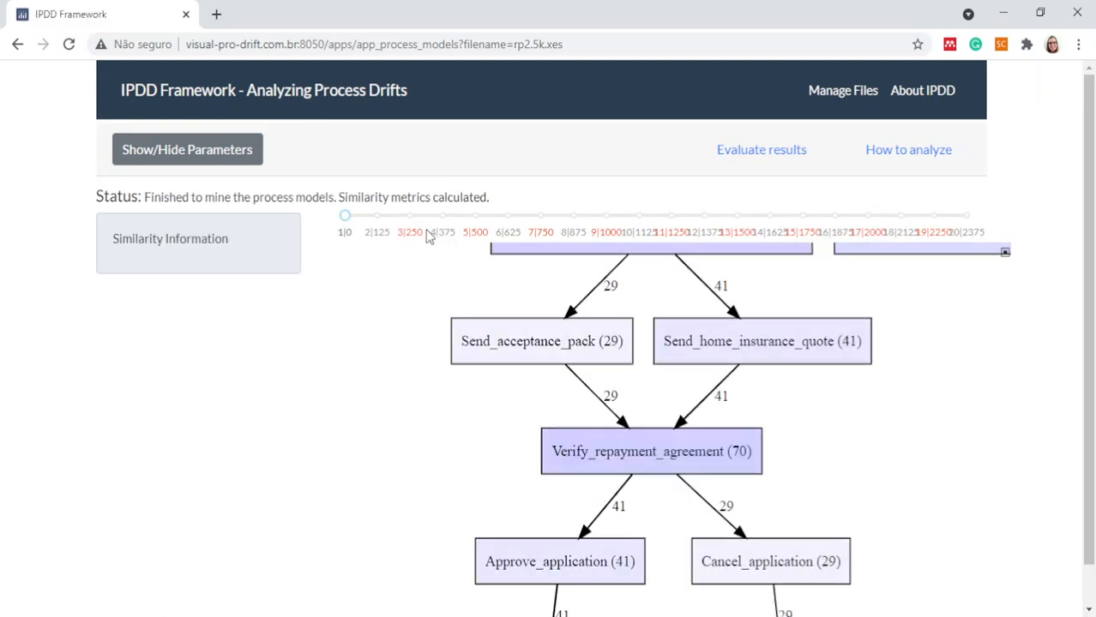
{"action": "left_click", "coordinate": [377, 233]}
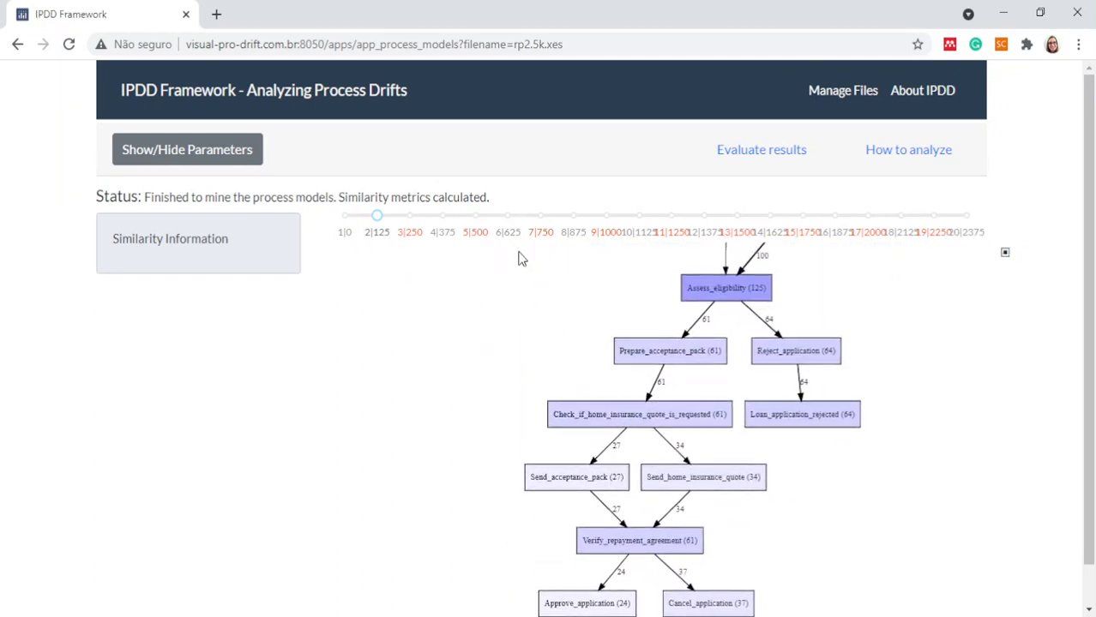
Examine the process models and similarity information of windows 3|250 and 4|375.
{"action": "left_click", "coordinate": [417, 238]}
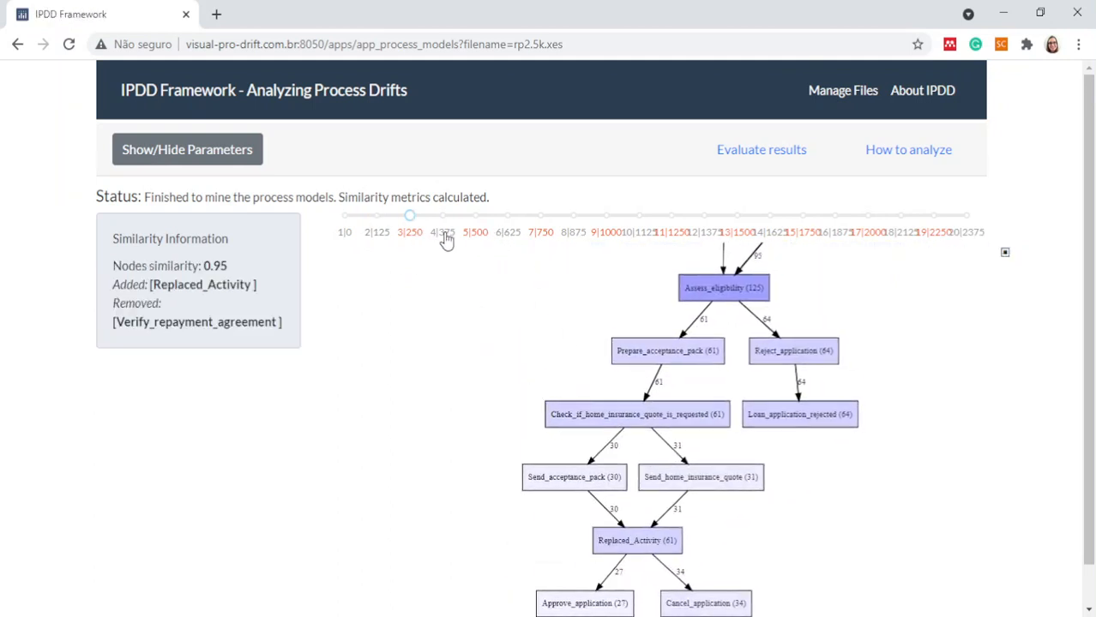
{"action": "left_click", "coordinate": [445, 240]}
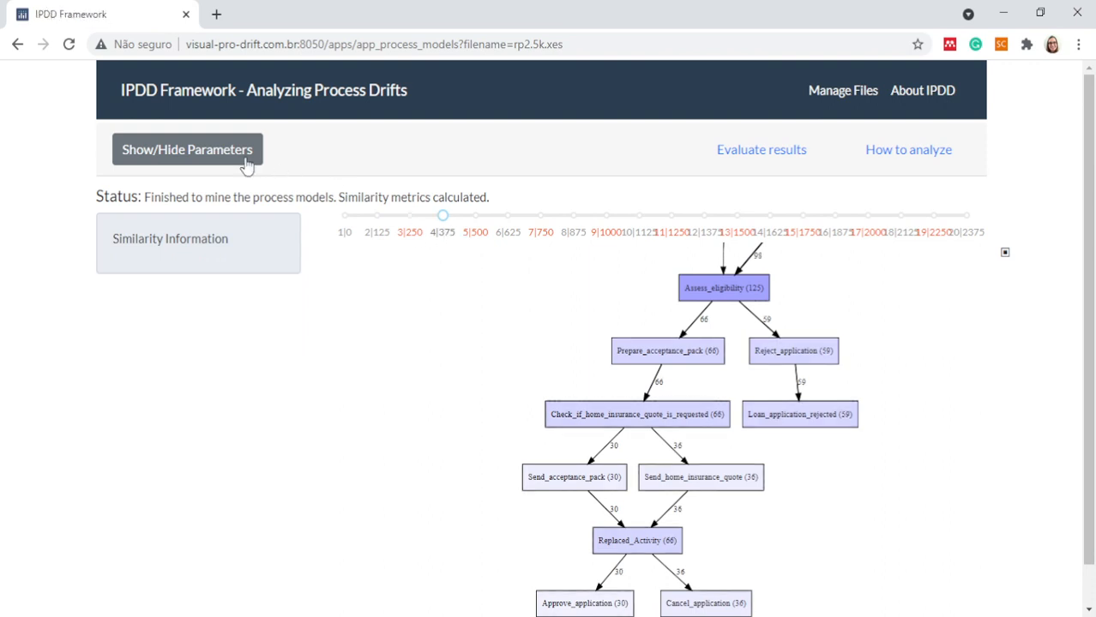
Rerun the drift analysis with window size 500 and show the process models of windows 2|500 and 3|1000.
{"action": "left_click", "coordinate": [245, 160]}
{"action": "double_click", "coordinate": [613, 224]}
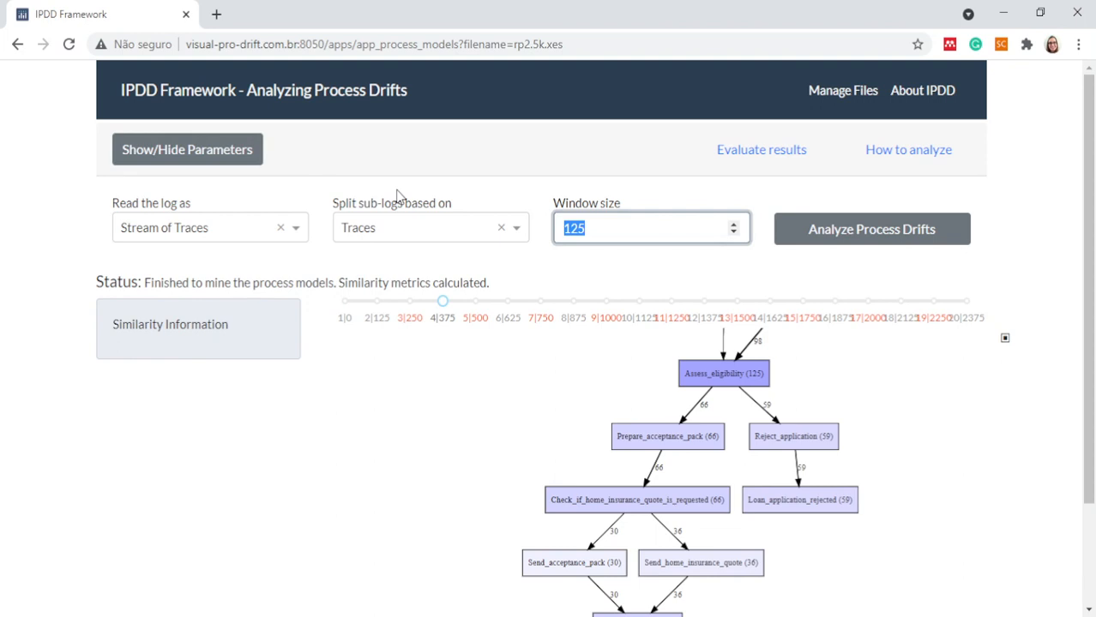
{"action": "type", "text": "500"}
{"action": "left_click", "coordinate": [846, 241]}
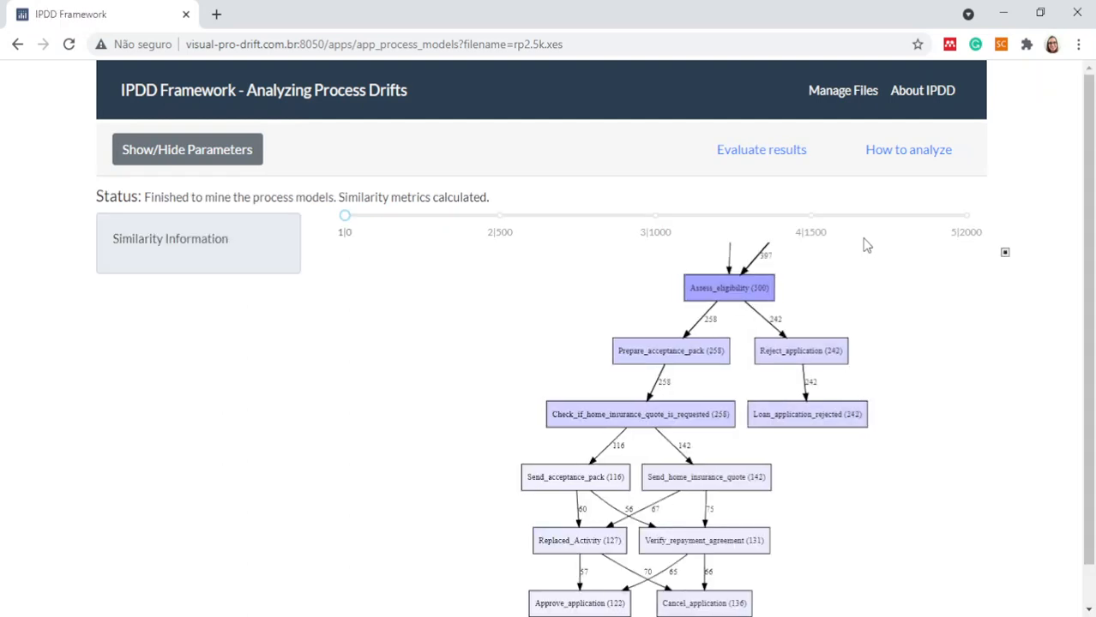
{"action": "left_click", "coordinate": [502, 236]}
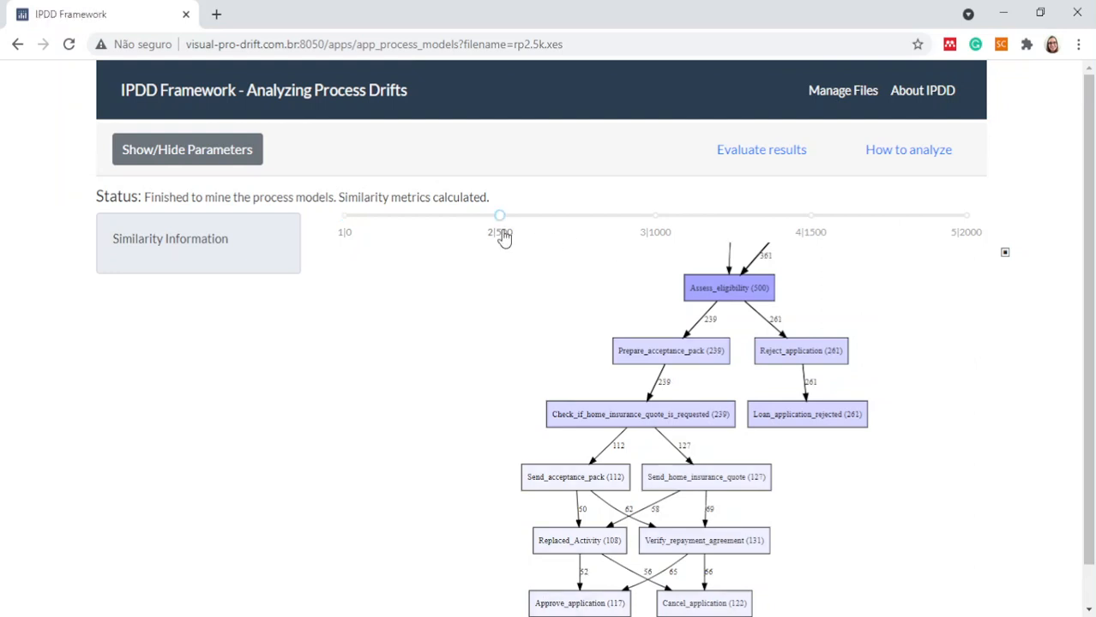
{"action": "left_click", "coordinate": [654, 245]}
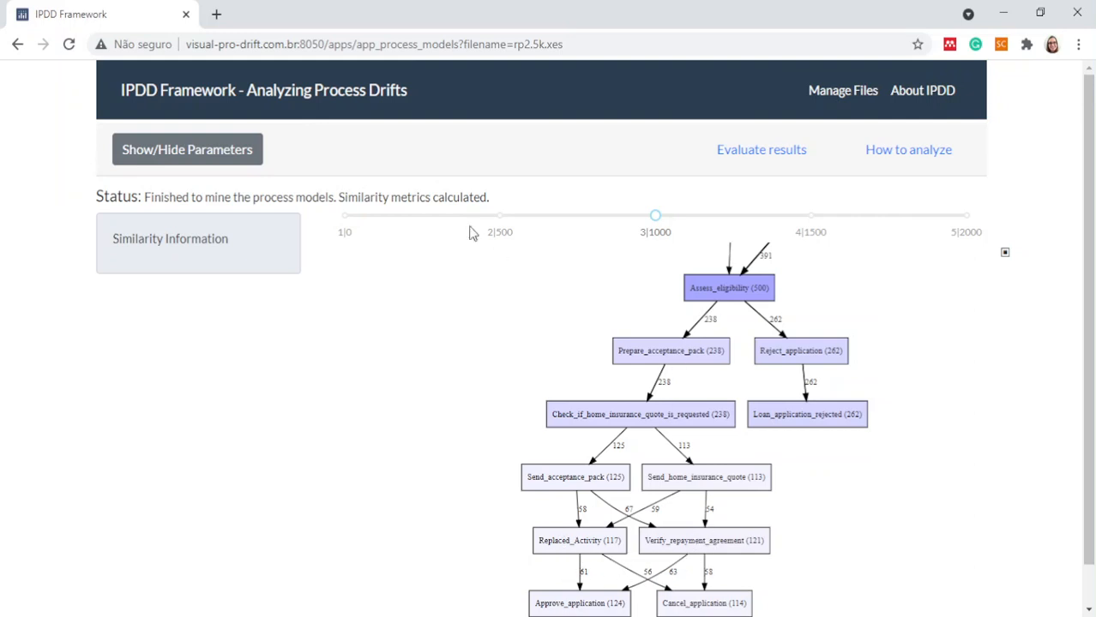
Rerun the drift analysis with window size 250 and show the process model of window 2|250.
{"action": "left_click", "coordinate": [247, 163]}
{"action": "left_click_drag", "start_coordinate": [631, 228], "coordinate": [271, 219]}
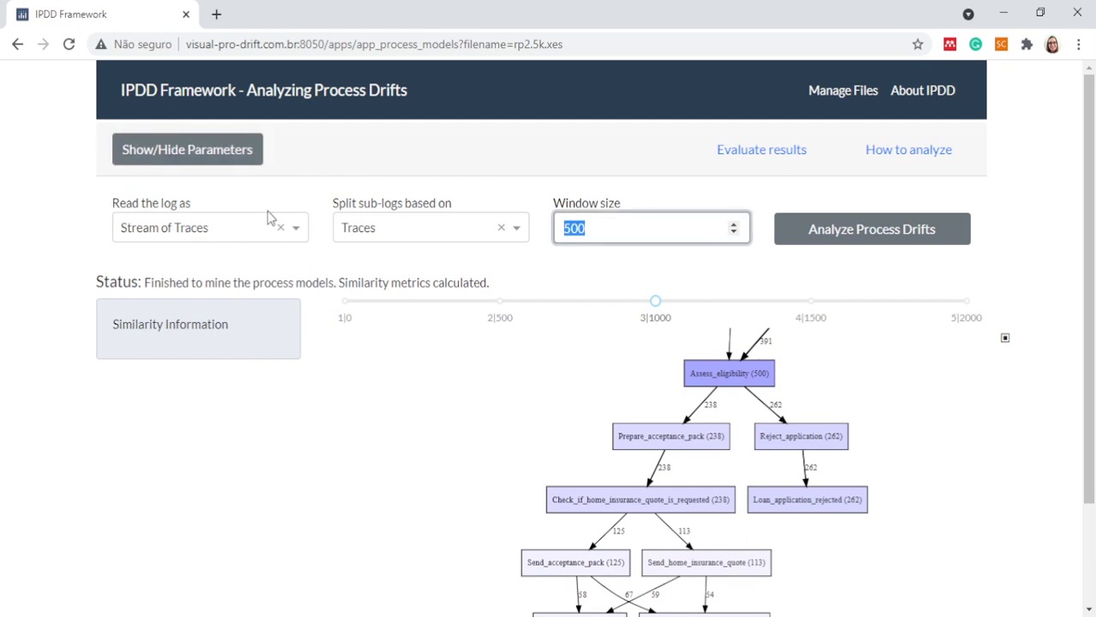
{"action": "type", "text": "250"}
{"action": "left_click", "coordinate": [789, 242]}
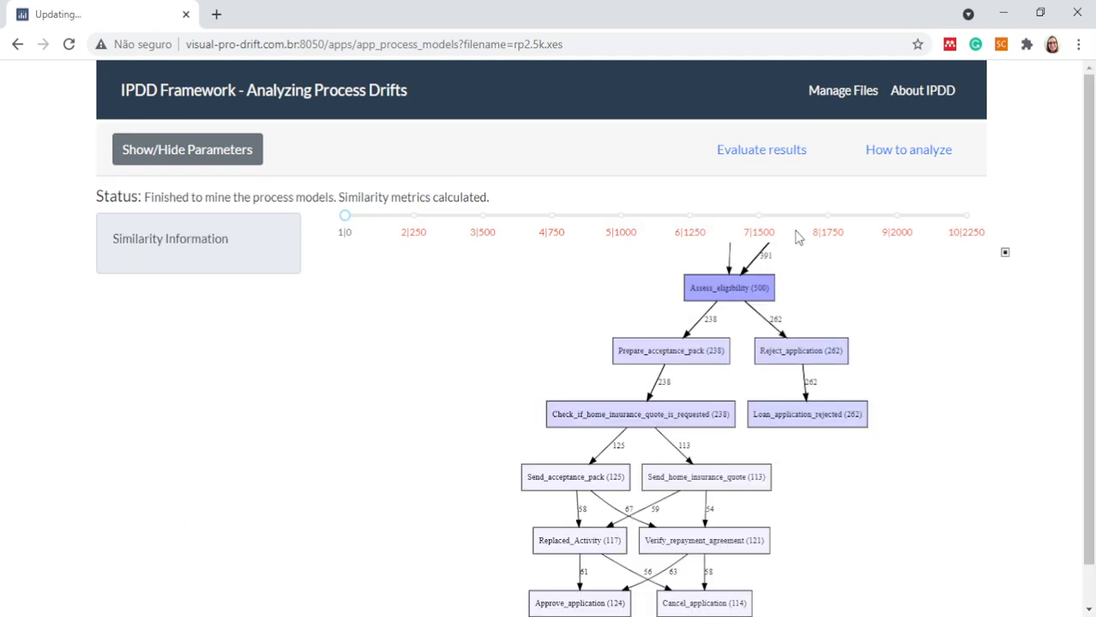
{"action": "left_click", "coordinate": [412, 235]}
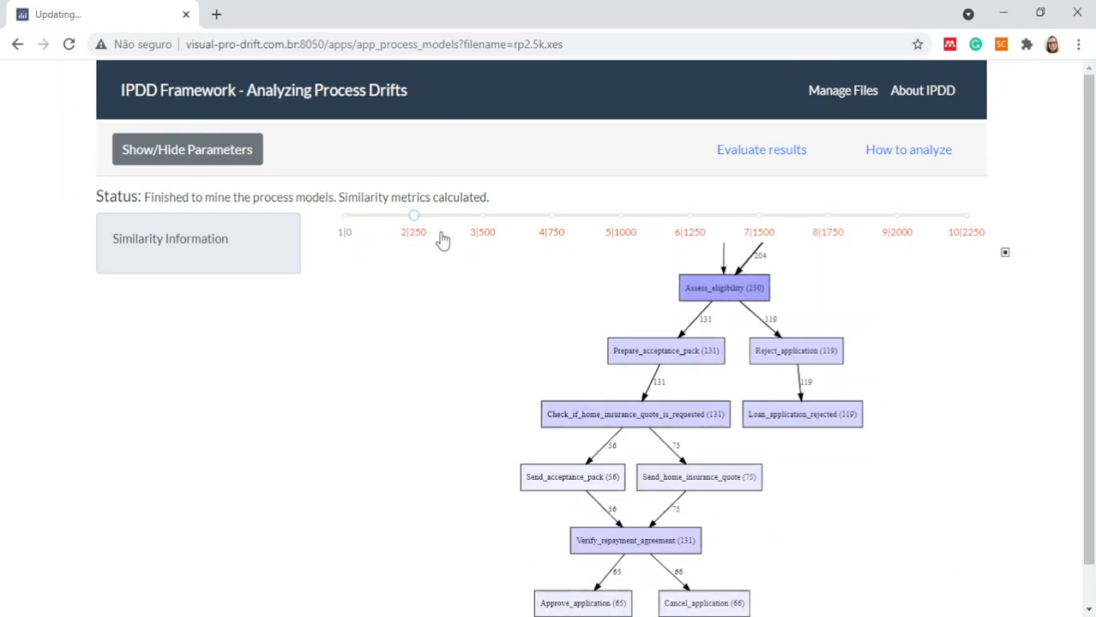